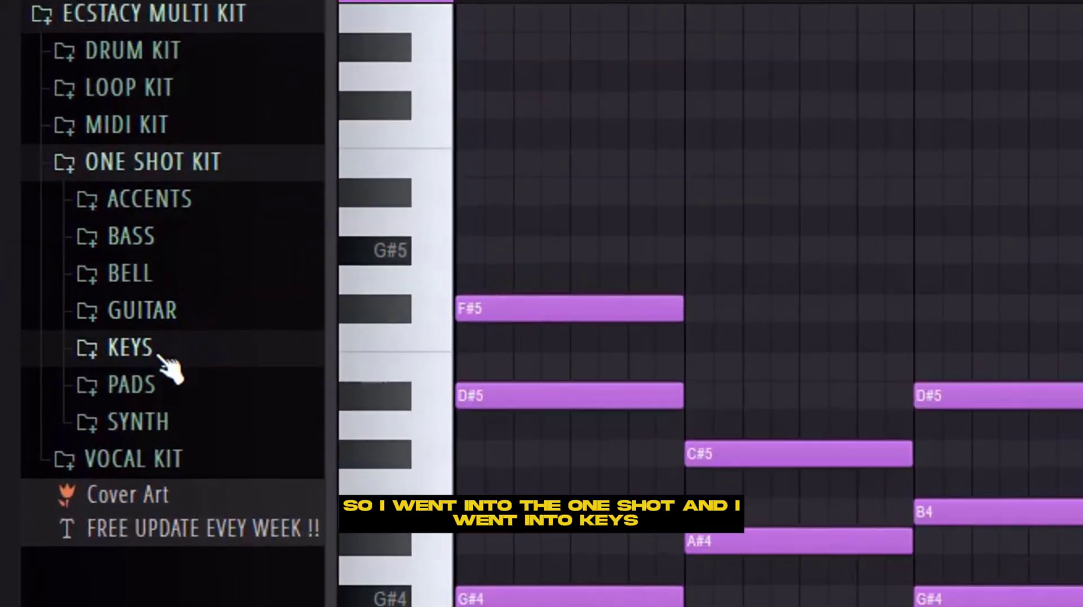
Browse the KEYS one-shots and play the KEYS 8 chord pattern.
click(158, 355)
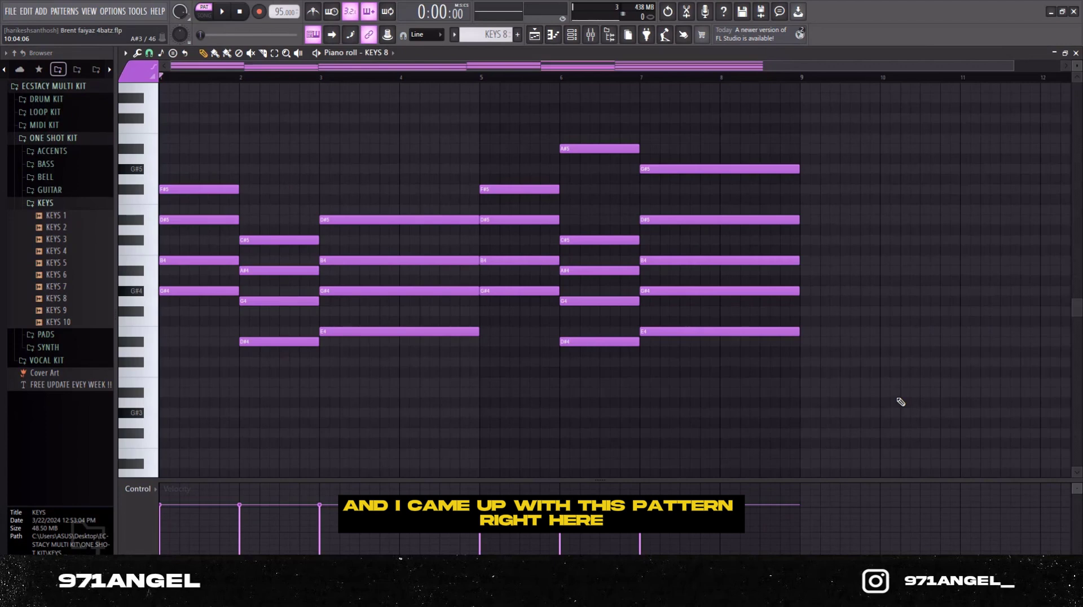
key(space)
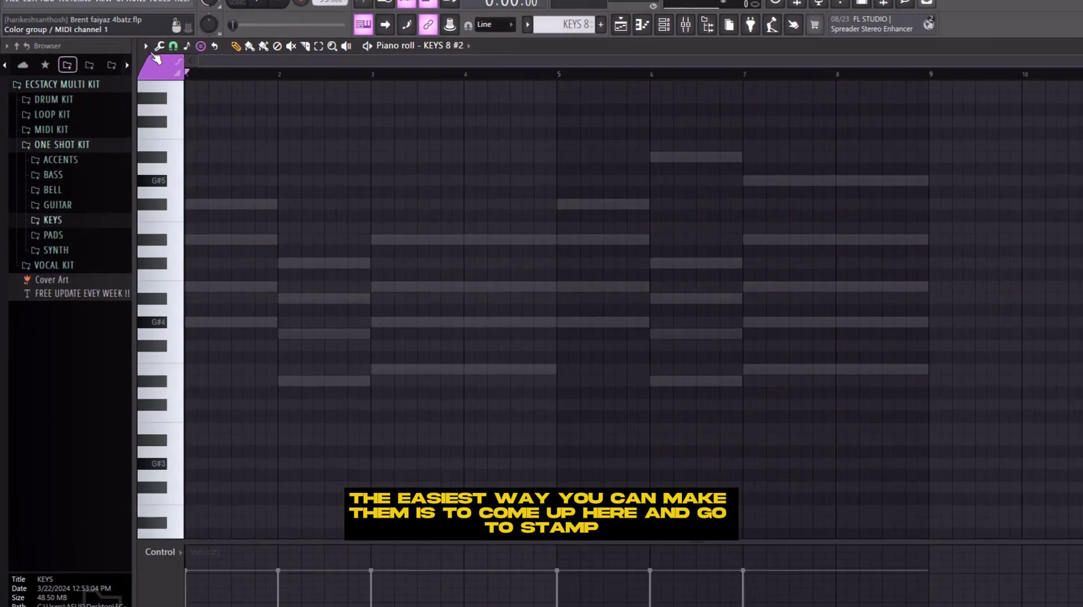
Stamp one-bar Minor 7th chords in the KEYS 8 #2 piano roll, rooted on G#4 in bar 1 and D#4 in bar 2.
click(126, 53)
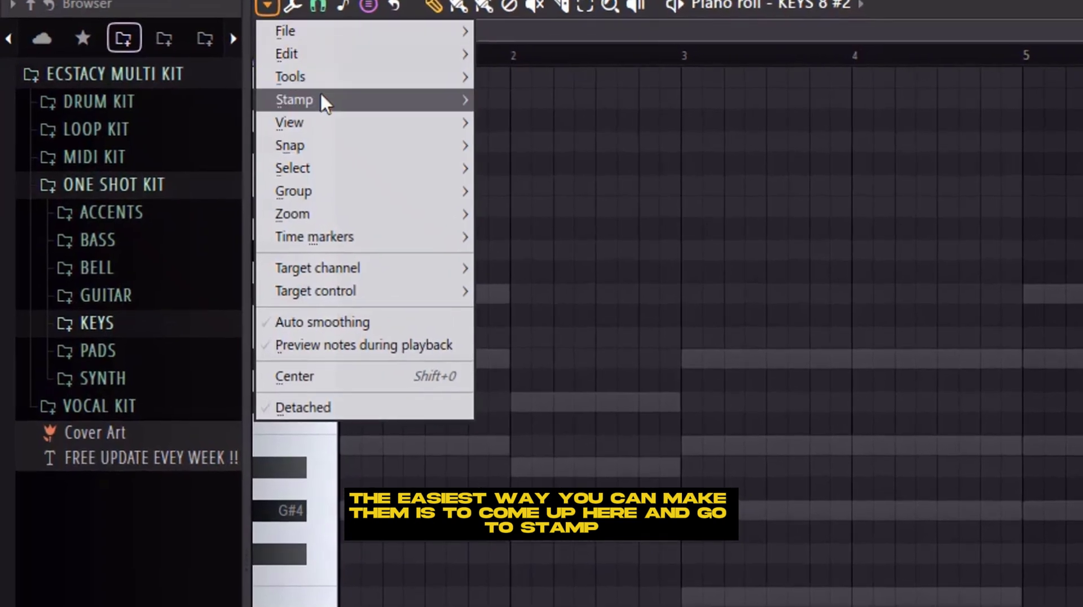
mouse_move(278, 100)
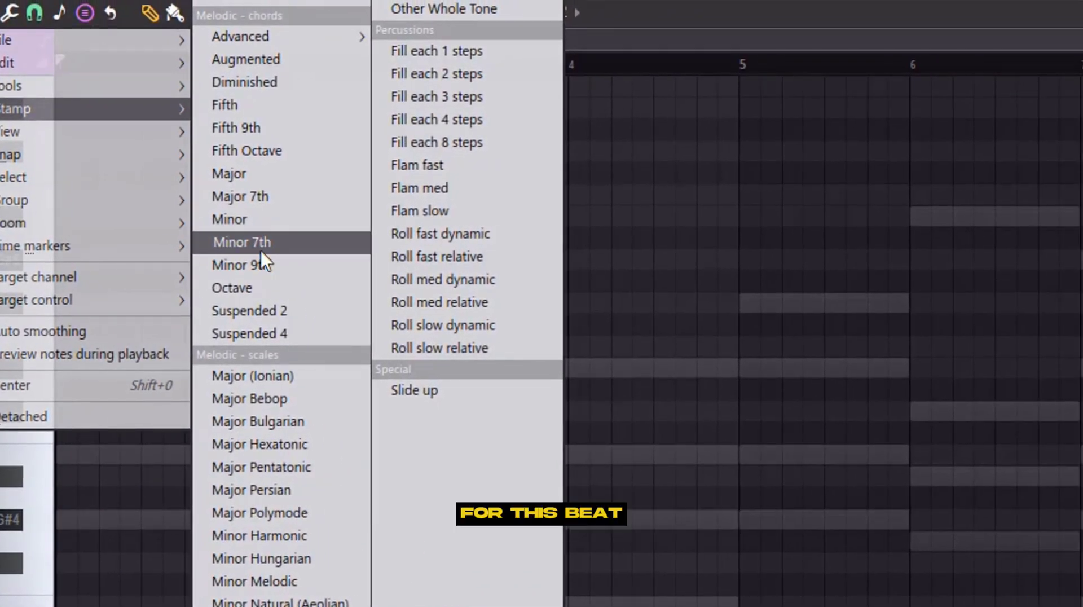
click(257, 242)
click(63, 519)
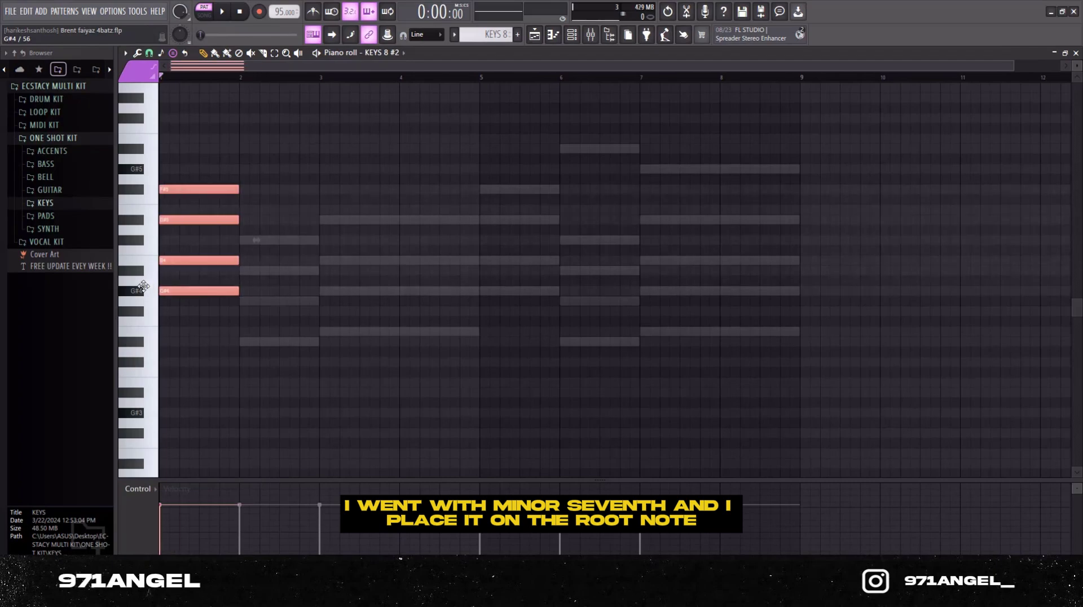
click(244, 342)
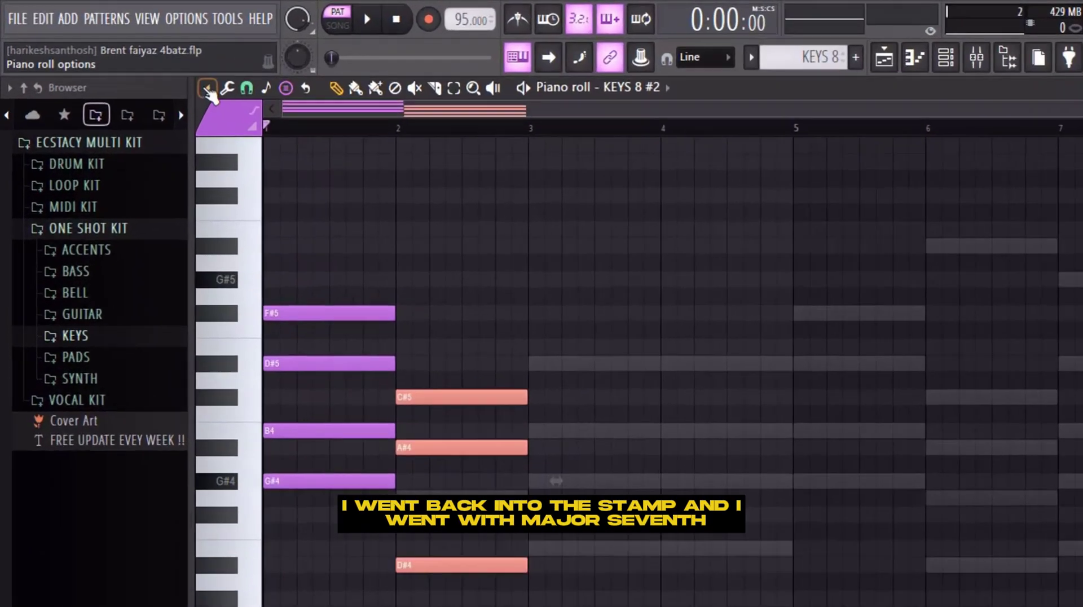
Stamp a Major 7th chord rooted on E4 at bar 3 and extend it to the start of bar 5.
click(125, 52)
mouse_move(141, 99)
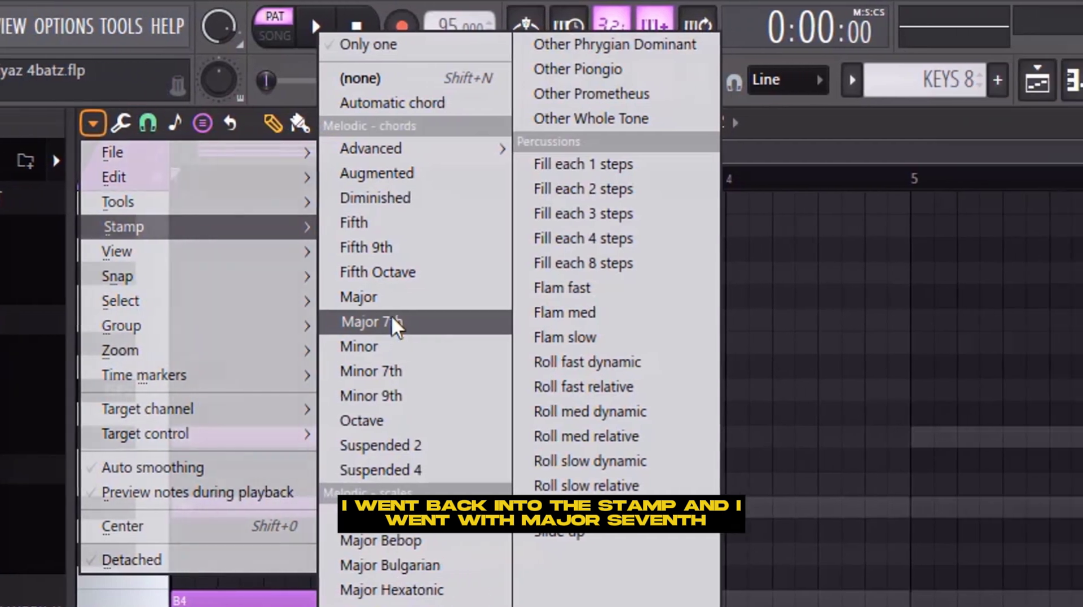
click(492, 321)
click(323, 332)
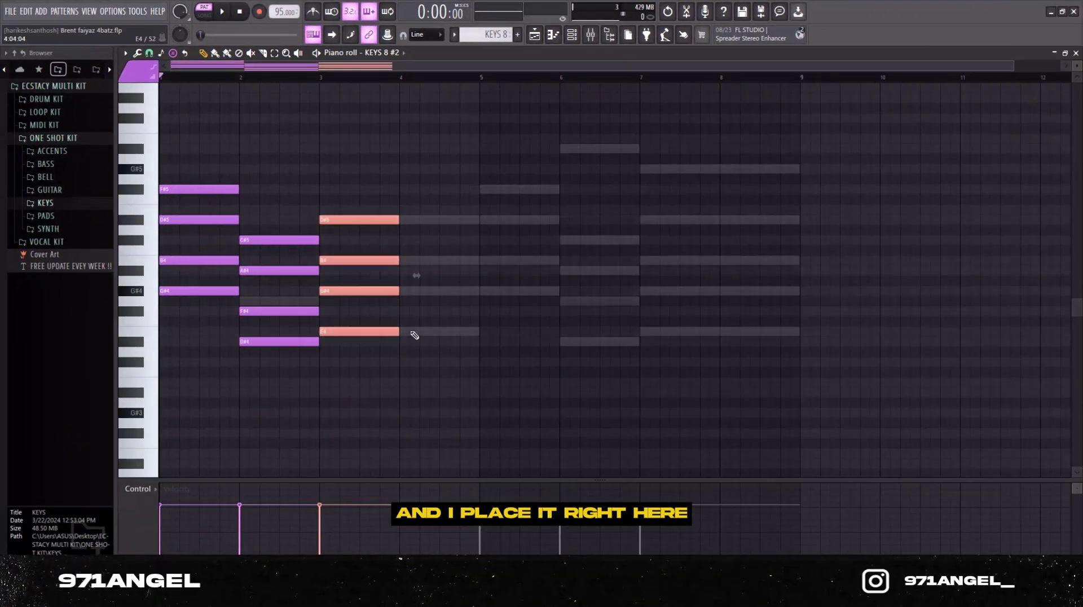
drag(398, 332, 480, 351)
Raise the F#4 note of the second chord to G4.
click(263, 325)
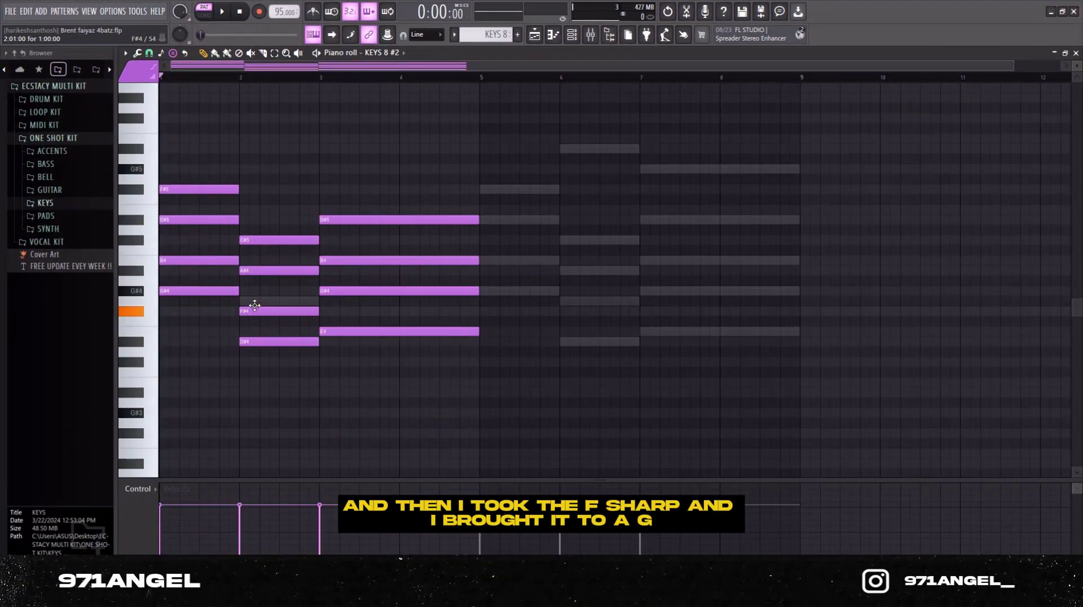
drag(254, 305, 255, 295)
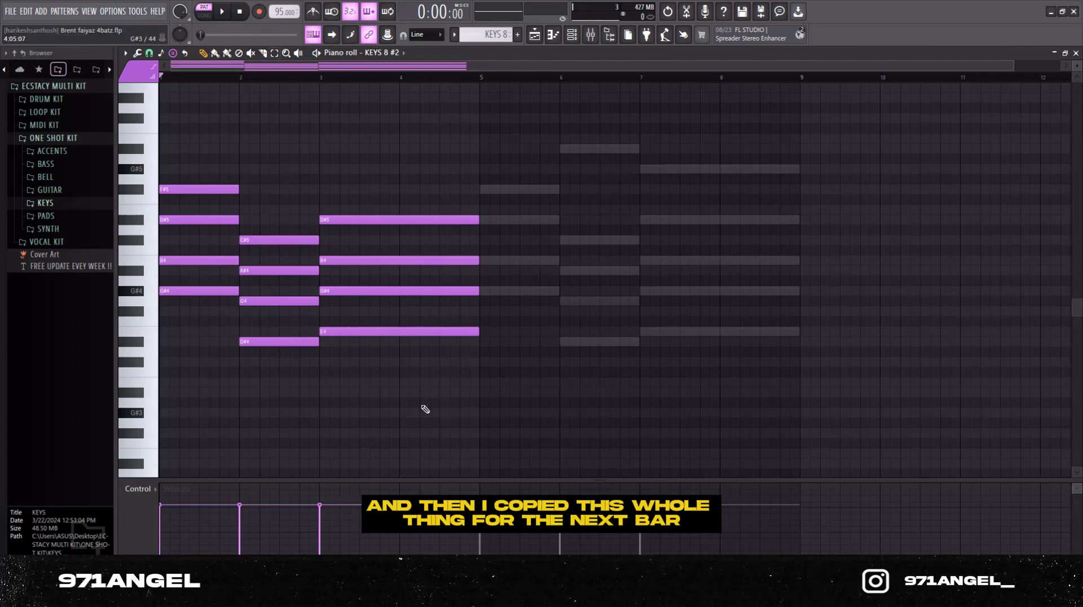
Duplicate the four-bar chord progression from bar 5 and add an A#5 top note at bar 6.
key(ctrl+b)
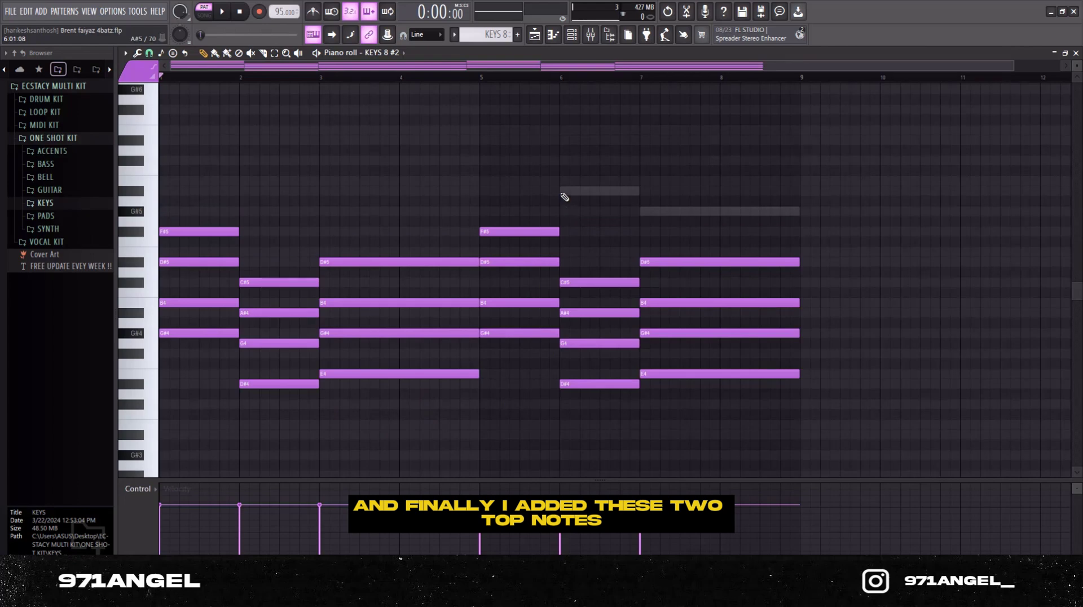
click(563, 194)
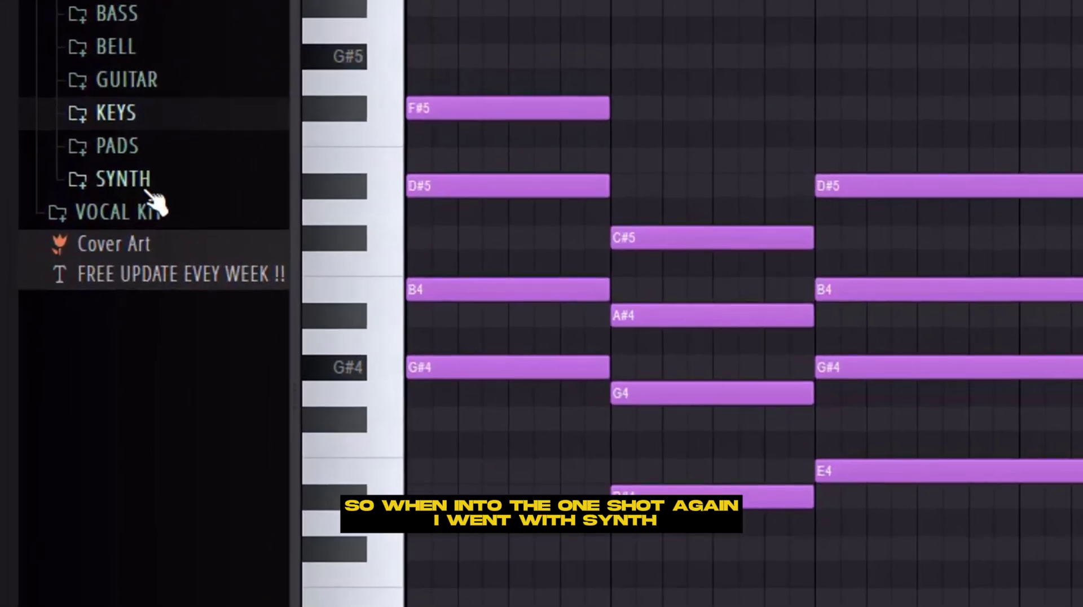
Browse the SYNTH one-shots and play the SYNTH 5 pattern, skipping ahead to bar 5.
click(127, 200)
drag(180, 145, 179, 144)
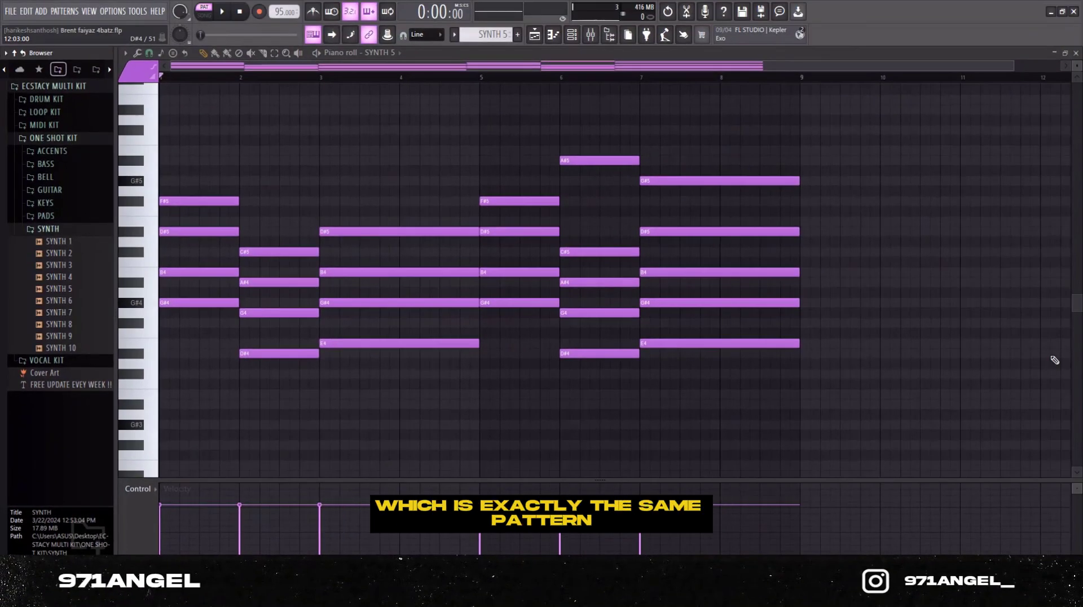
key(space)
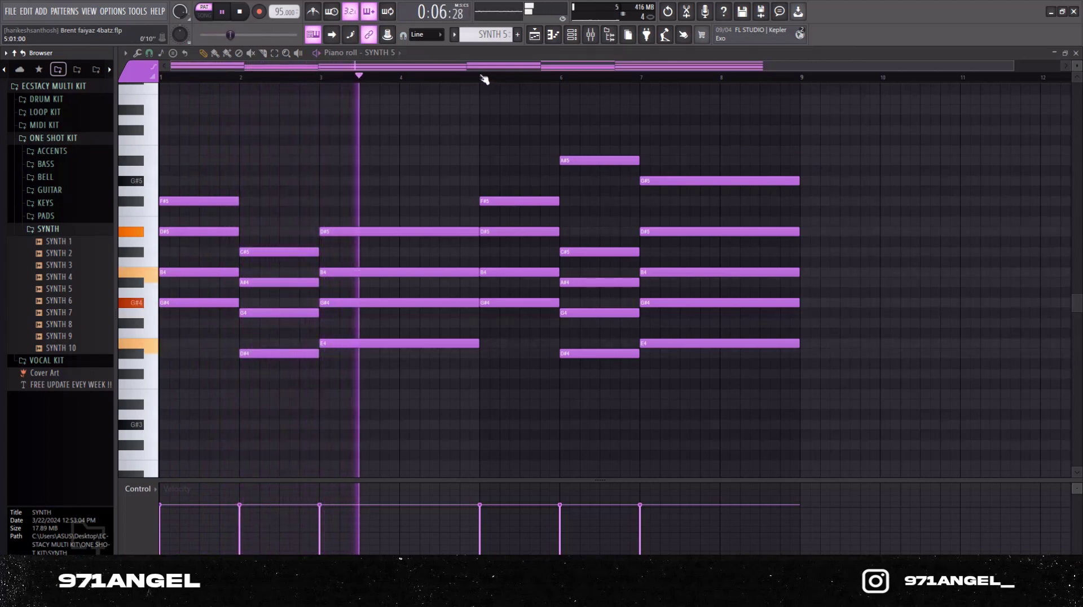
click(484, 78)
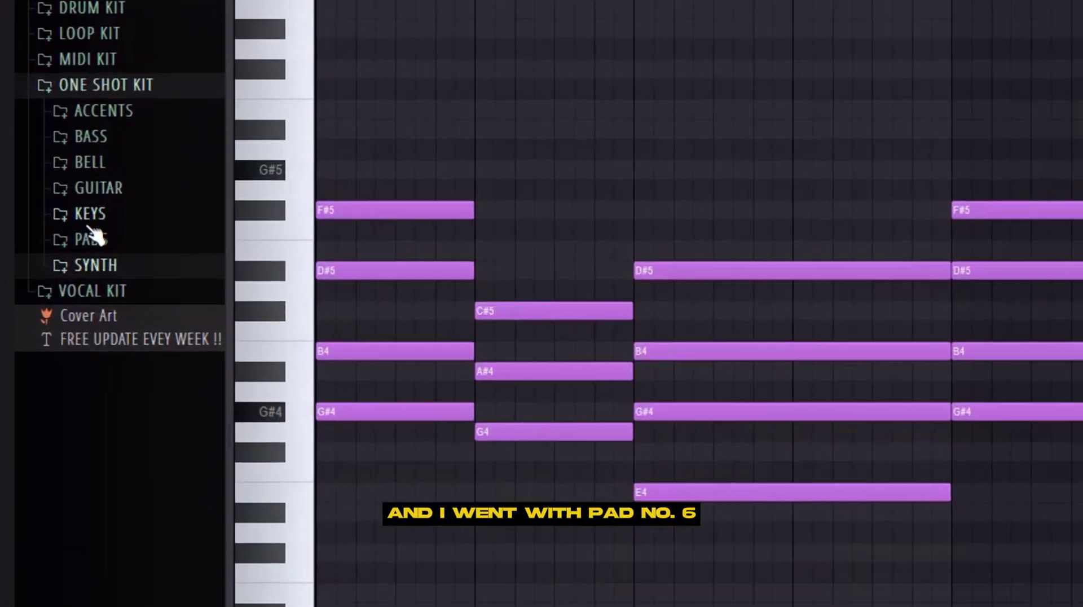
Browse the PADS one-shots and listen to the PAD 6 pattern from bar 5.
click(46, 216)
drag(141, 418, 149, 427)
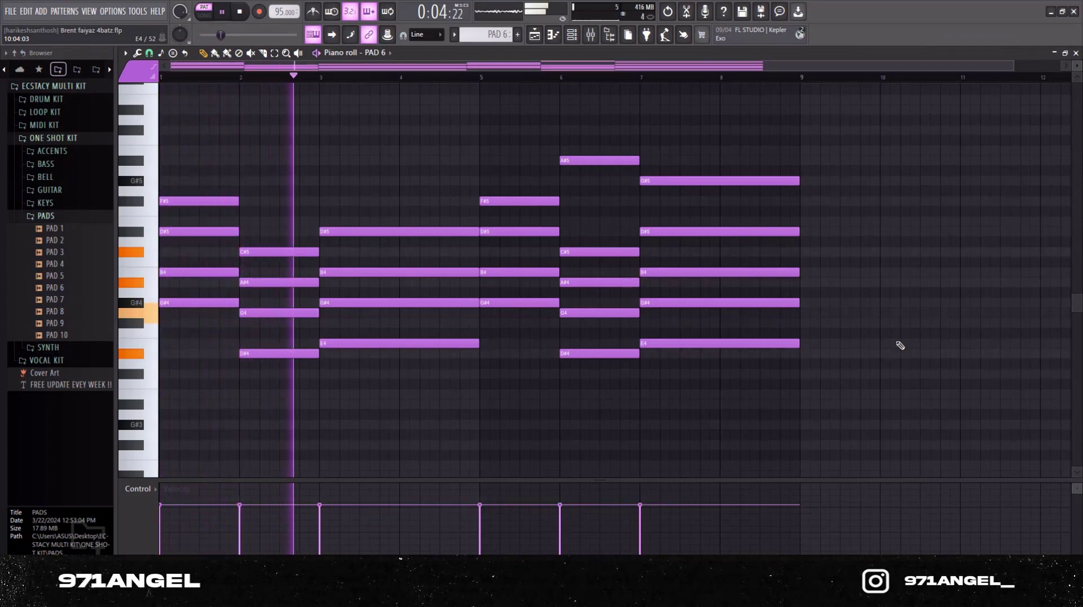
click(483, 77)
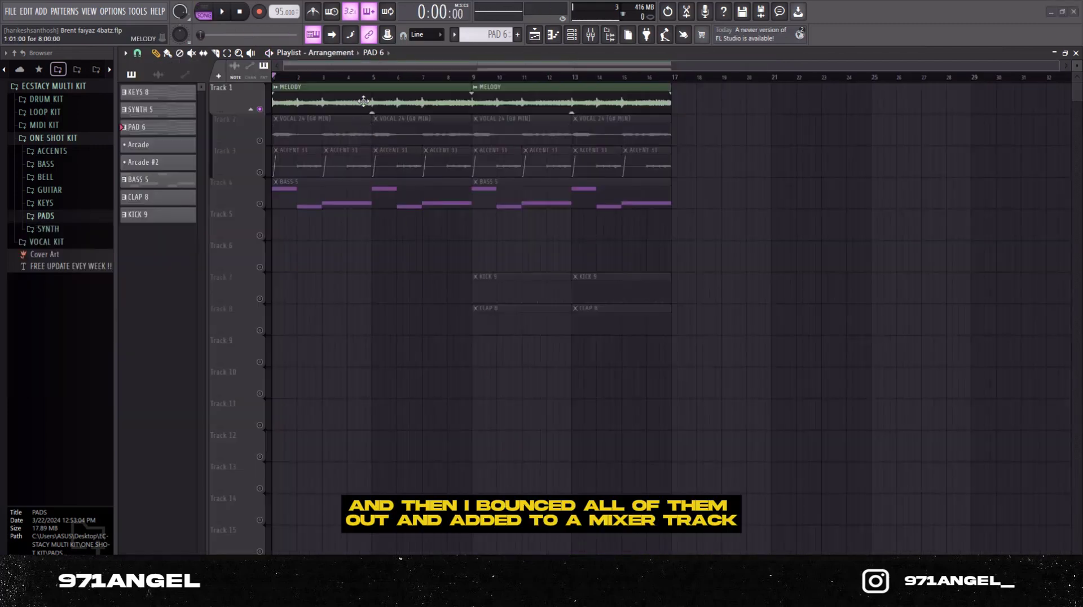
Inspect the Gross Beat sidechain effect on the MELODY mixer track and play the bounced melody.
click(370, 101)
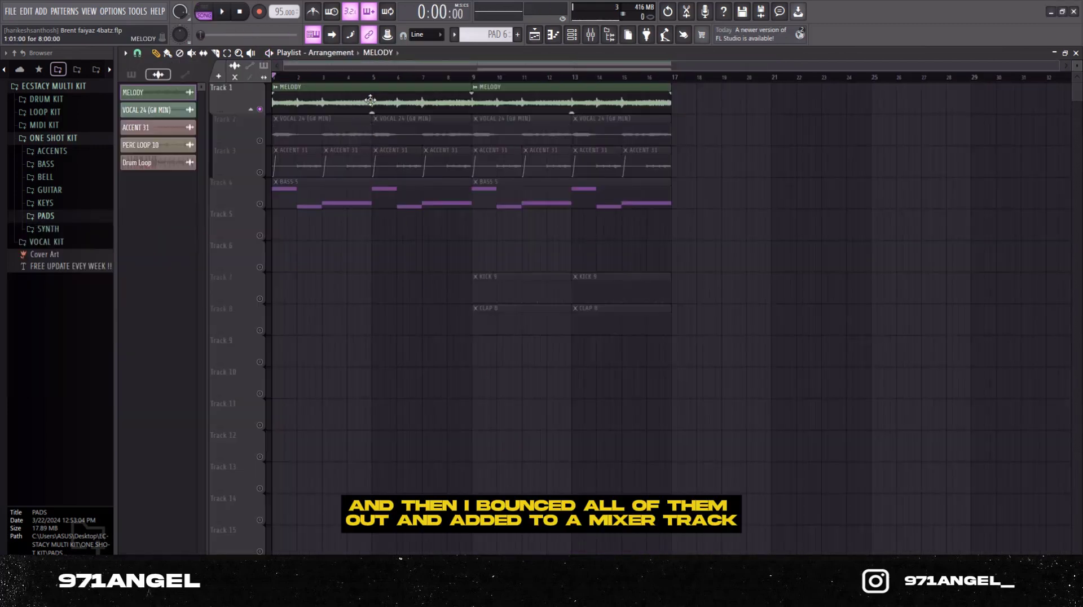
click(590, 36)
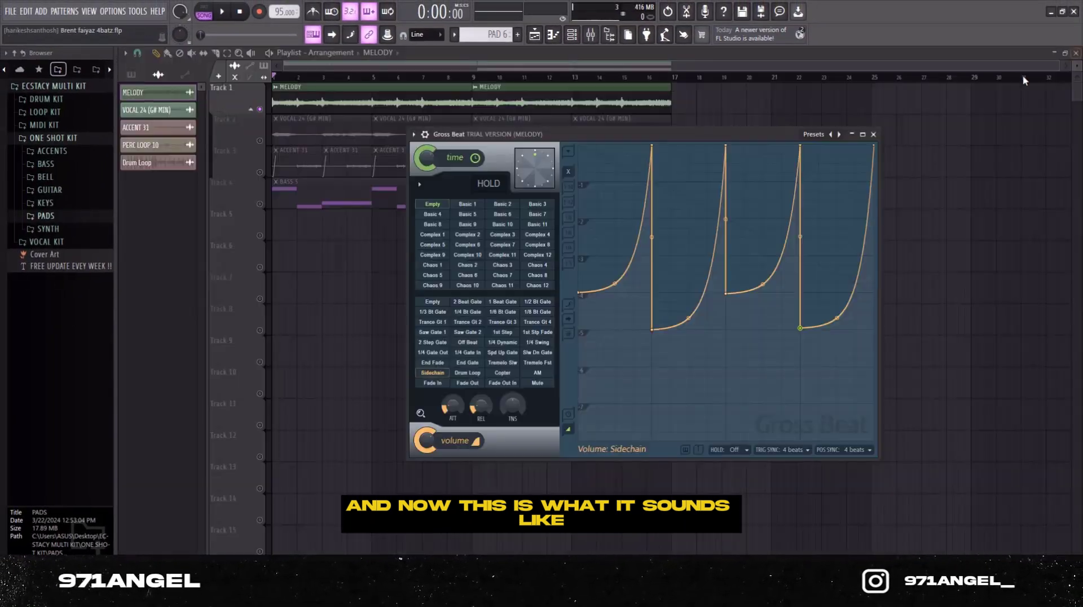
key(Escape)
key(space)
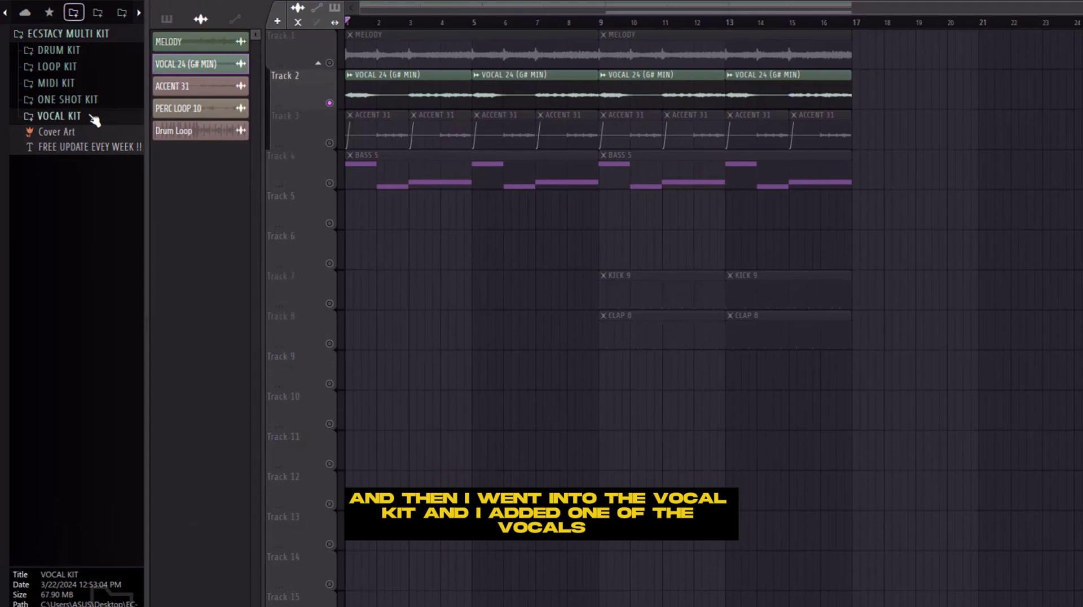
Browse the vocal kit, play the VOCAL 24 (G# MIN) track, and look through the ACCENTS one-shots.
click(82, 153)
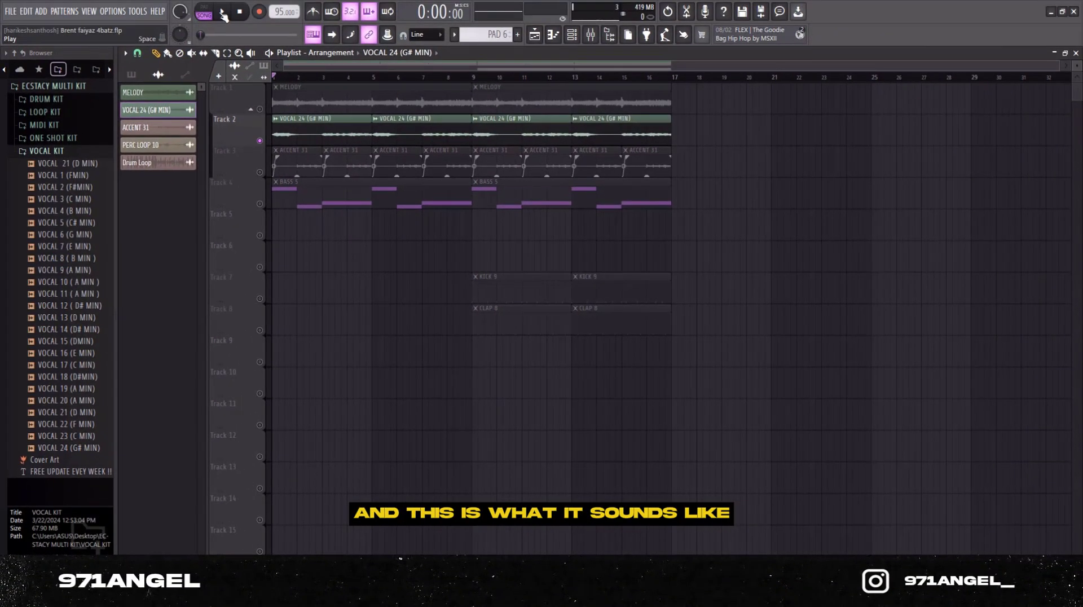
click(222, 12)
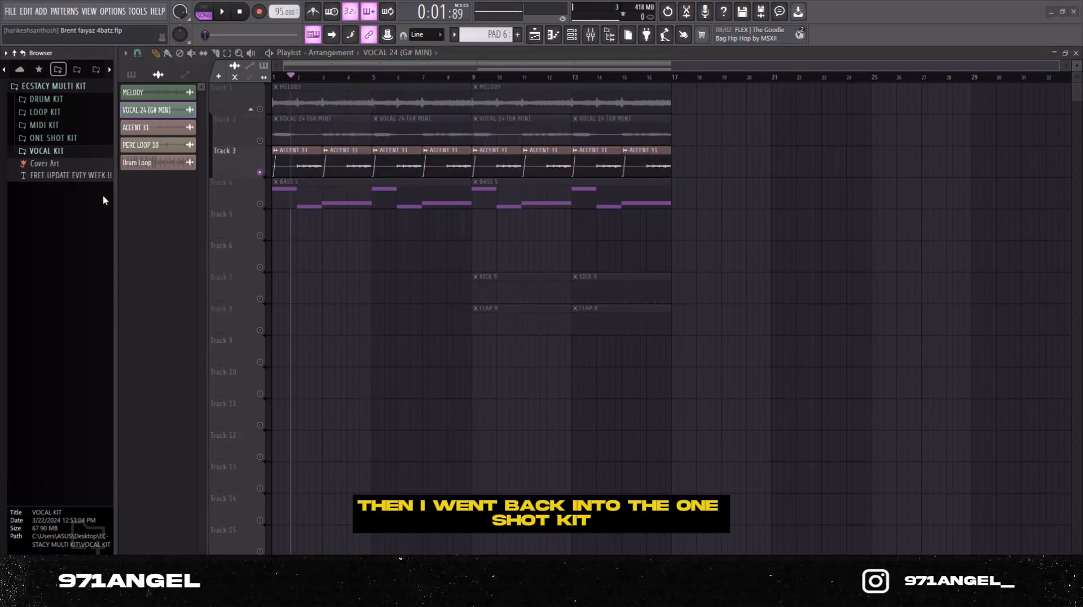
click(70, 137)
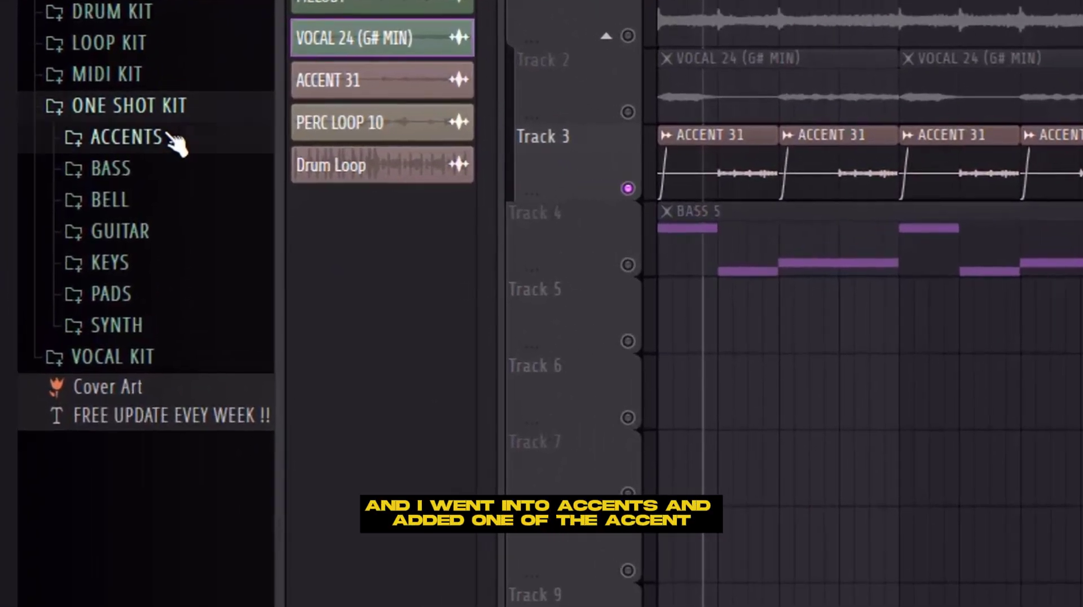
click(137, 143)
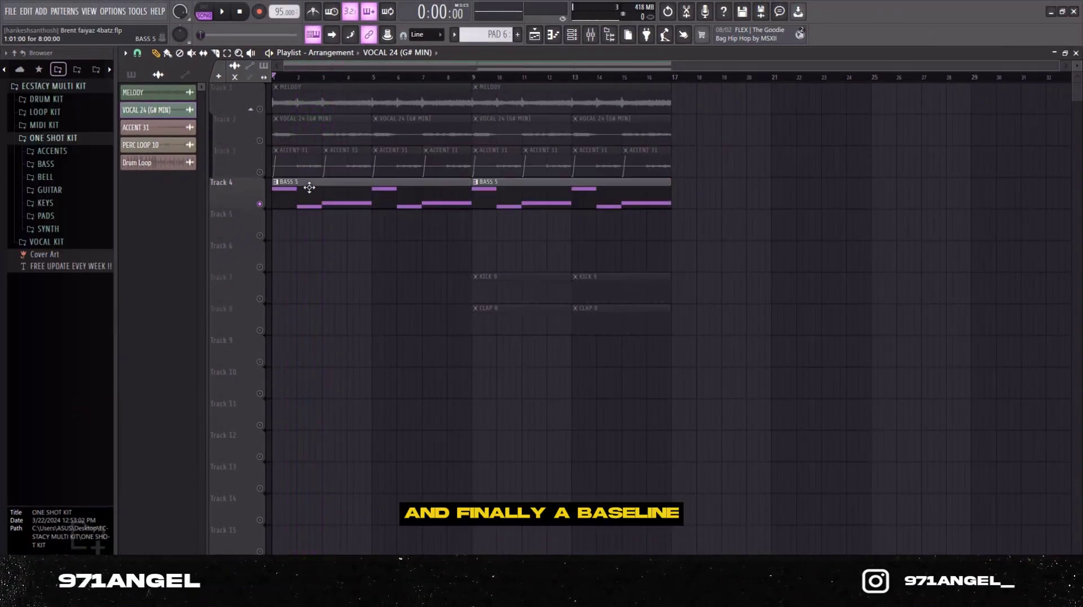
Open the BASS 5 pattern in the piano roll, browse the BASS one-shots, and play the bassline.
double_click(309, 187)
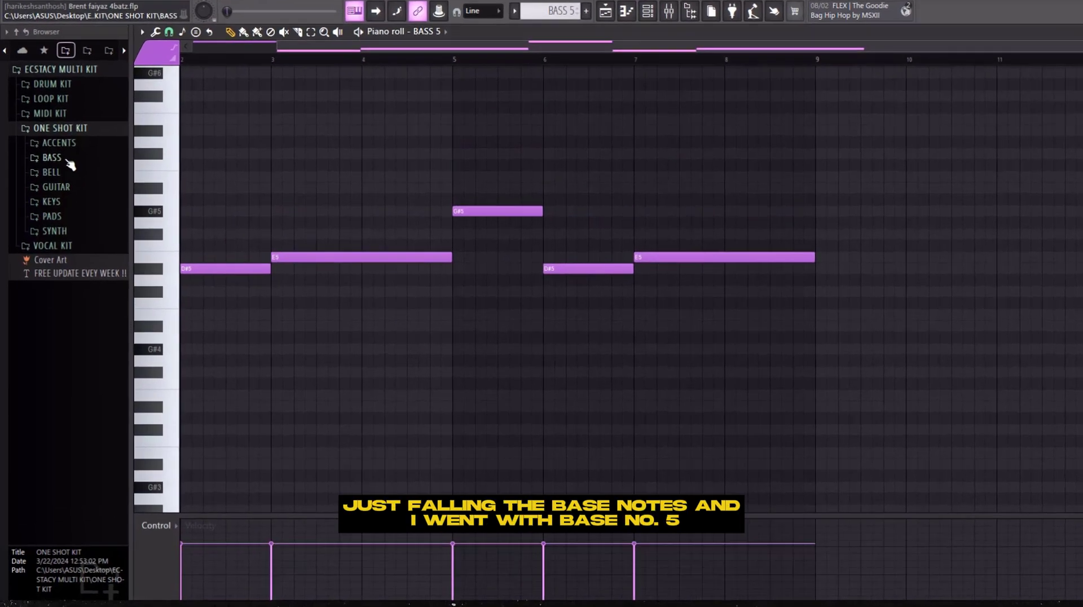
click(46, 164)
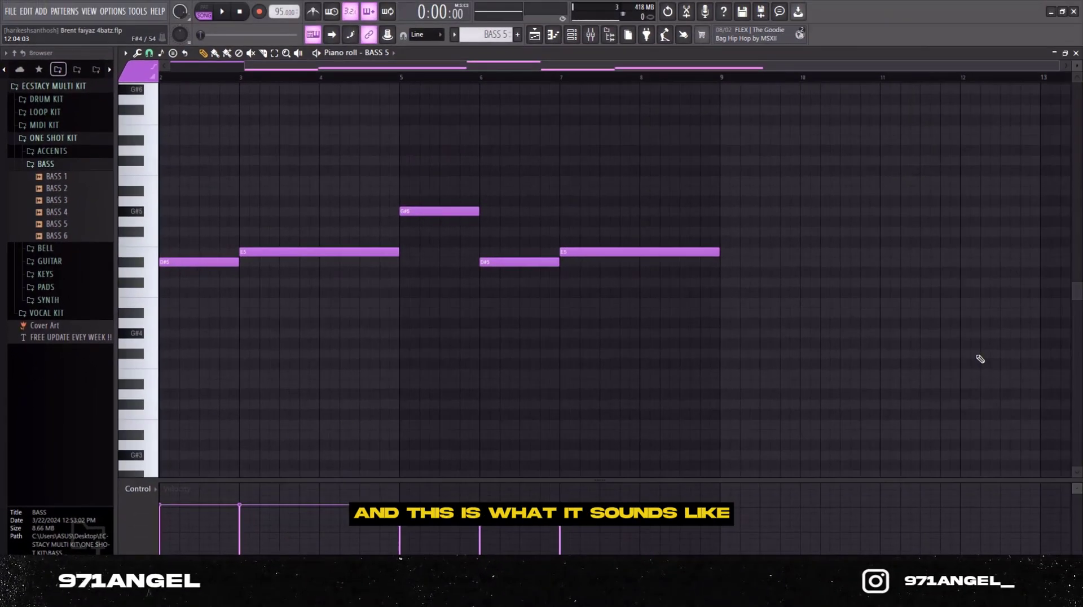
key(space)
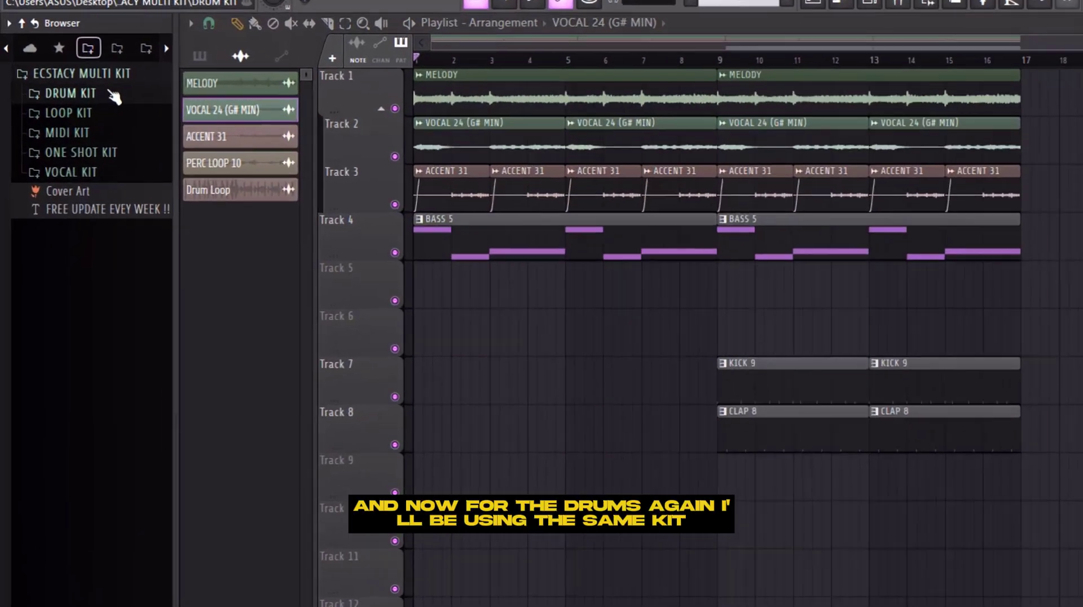
Browse the drum kit folders and review the KICK 9 and CLAP 8 patterns with playback.
click(48, 99)
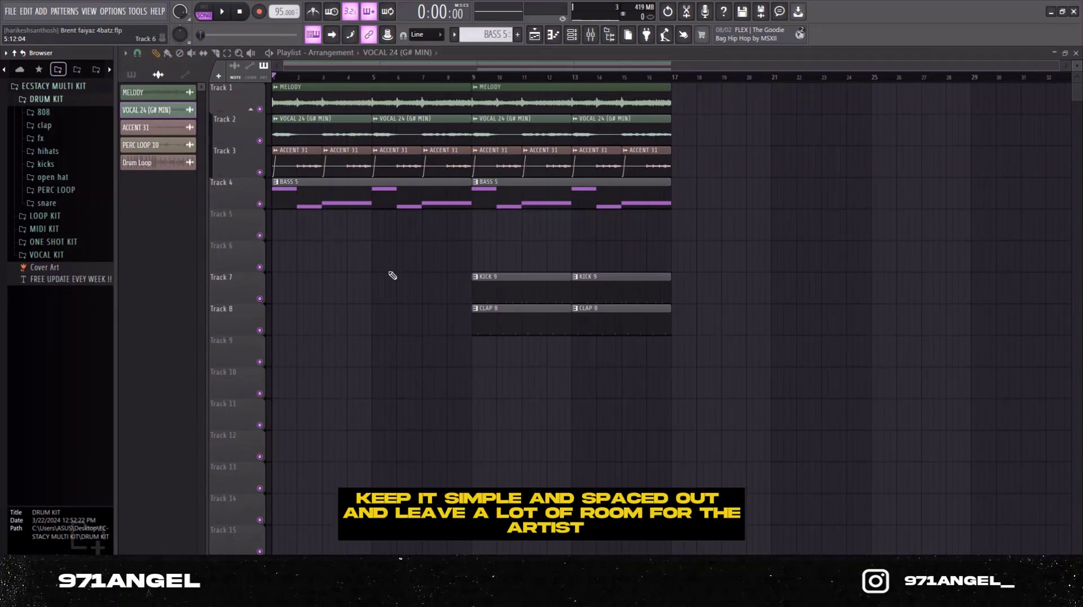
double_click(501, 287)
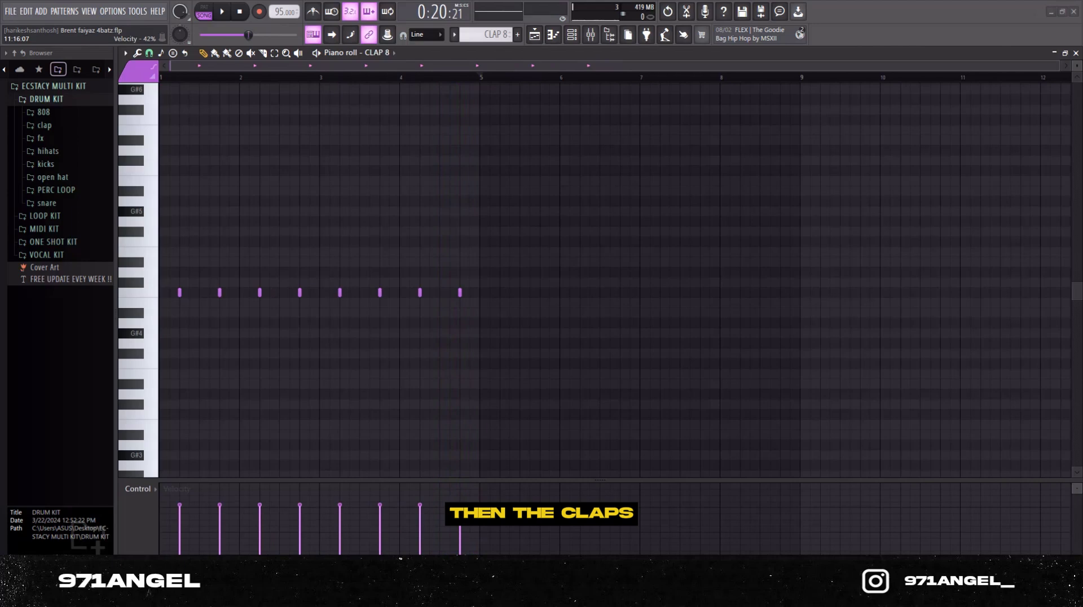
click(222, 11)
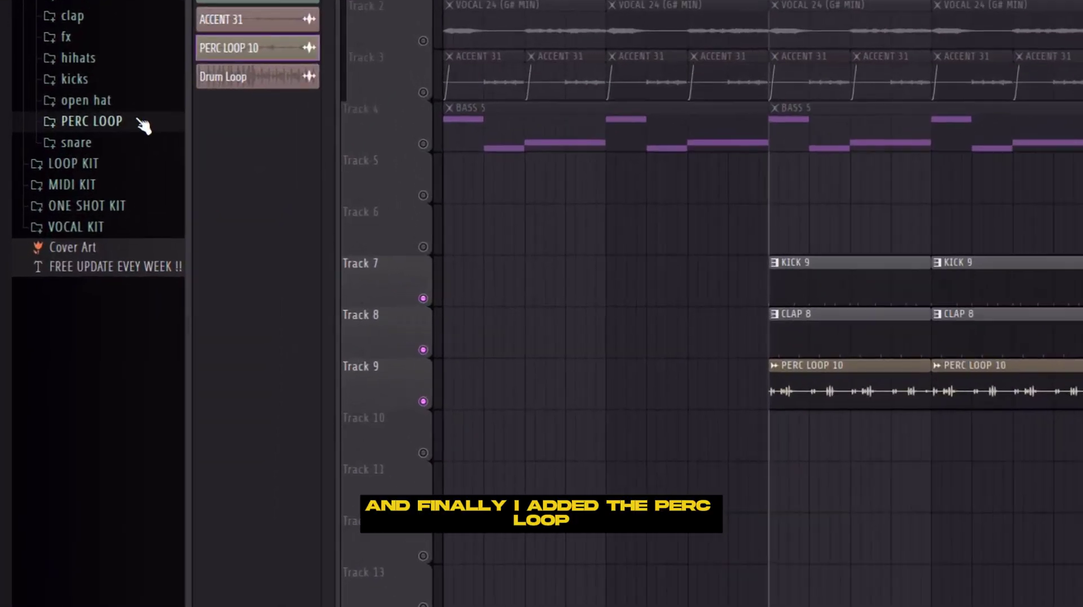
Browse the PERC LOOP samples and review the drum tracks with PERC LOOP 10, stopping playback at the end.
click(141, 123)
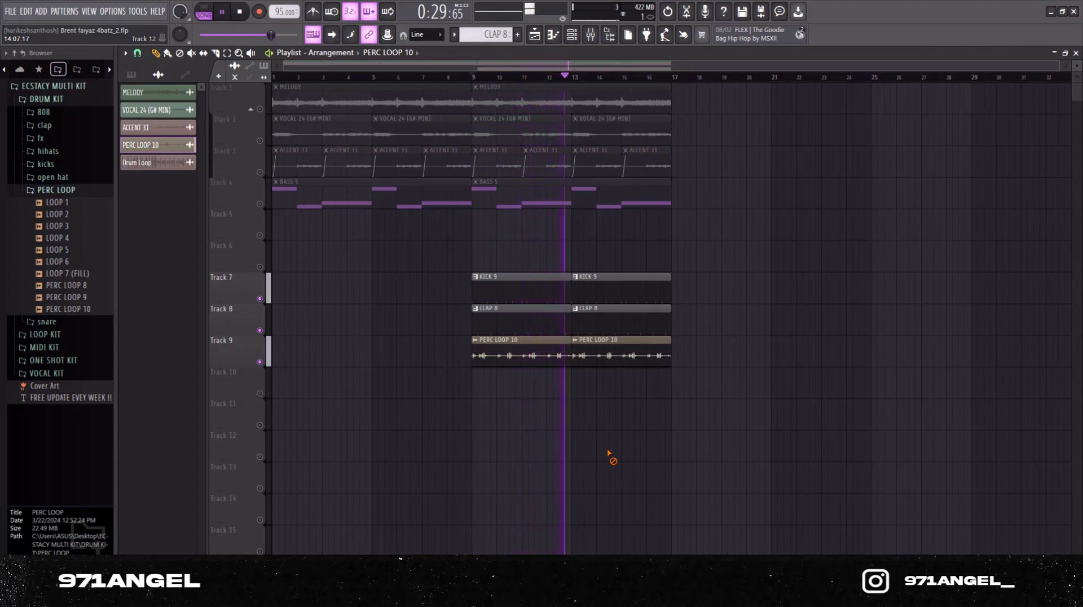
key(space)
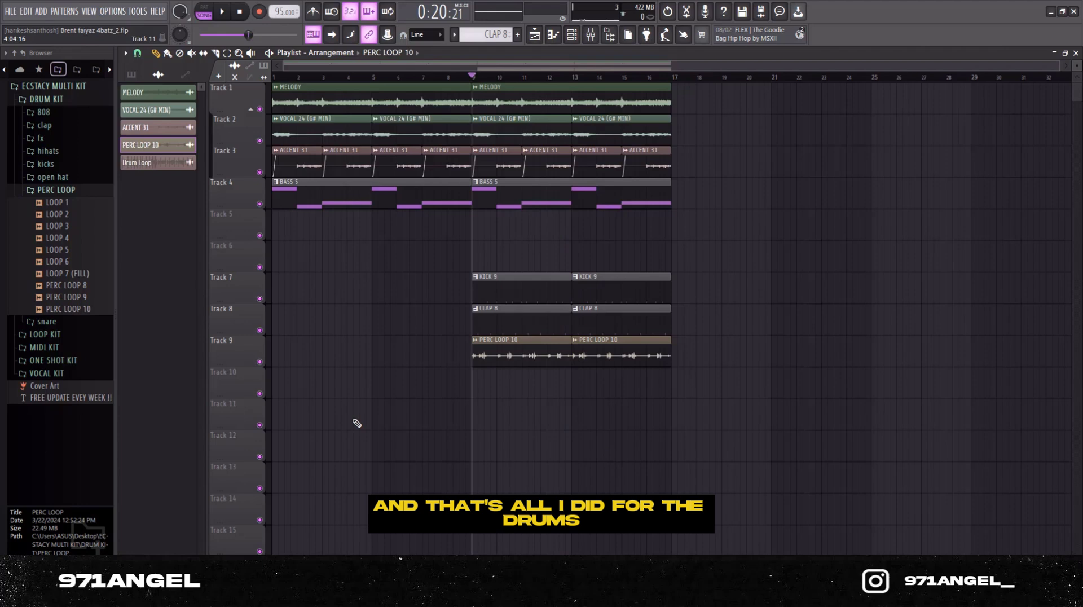